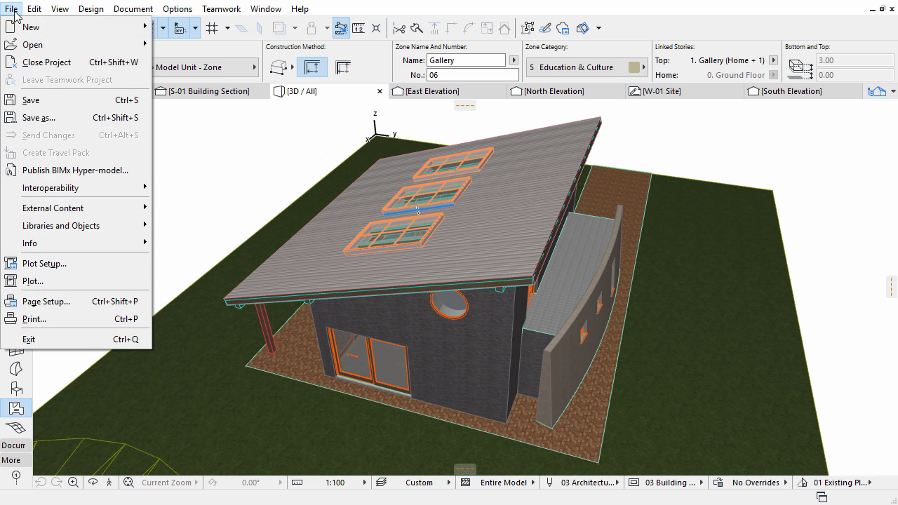
# Open the project file TS03_ch4.pln, which opens on the 1. Gallery plan
pyautogui.moveTo(36, 44)
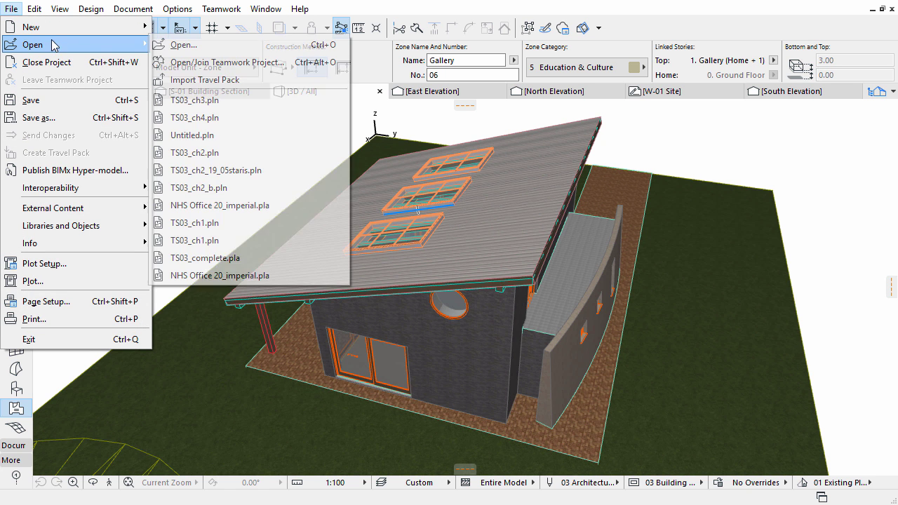
pyautogui.click(172, 46)
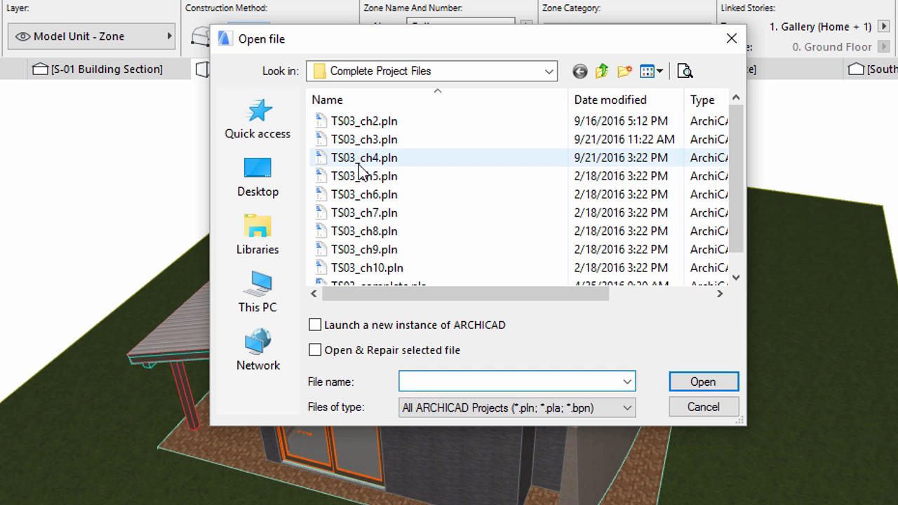
pyautogui.click(358, 159)
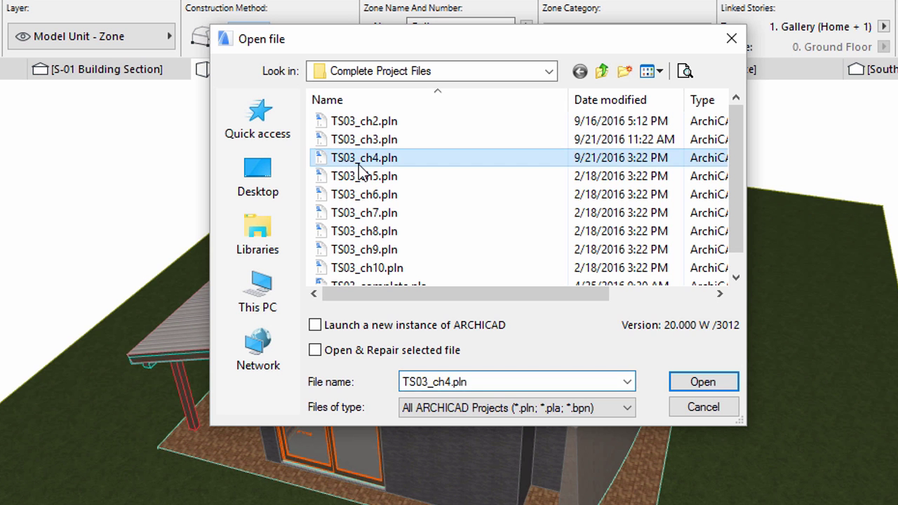
pyautogui.click(678, 380)
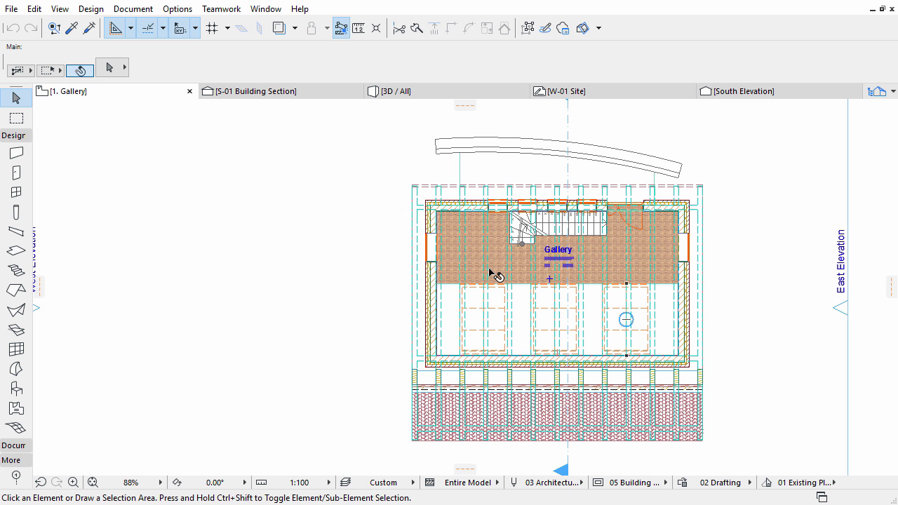
# Switch the plan view from 1. Gallery to the 0. Ground Floor story
pyautogui.rightClick(148, 91)
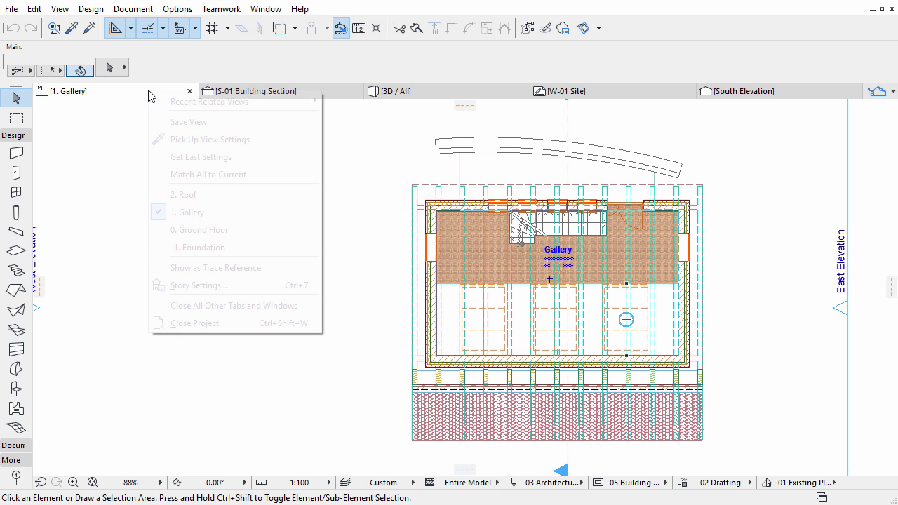
pyautogui.click(228, 230)
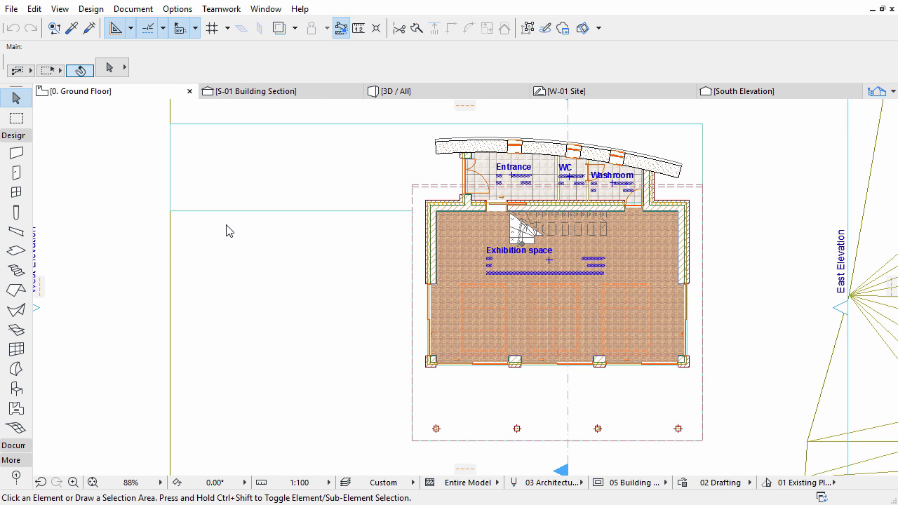
# Select all nine Ground Floor walls via Edit > Select All Walls and expand the Document toolbox
pyautogui.click(16, 154)
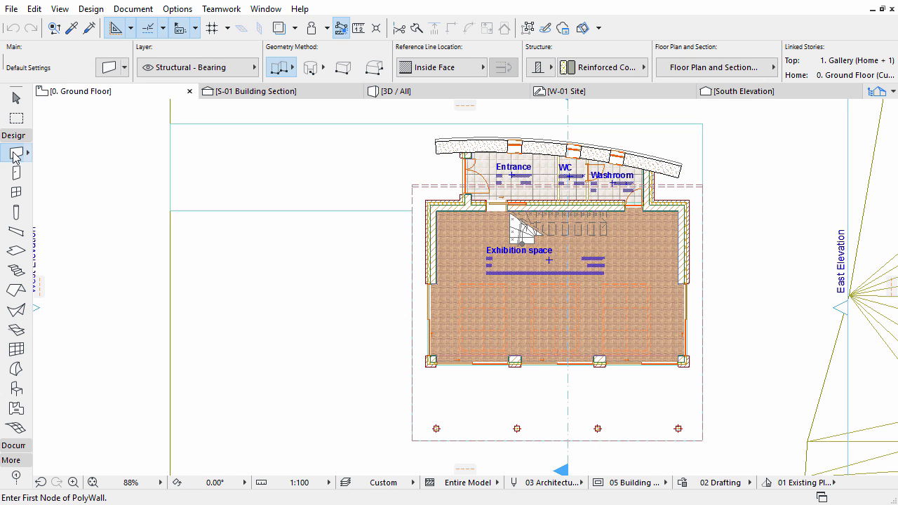
pyautogui.click(34, 9)
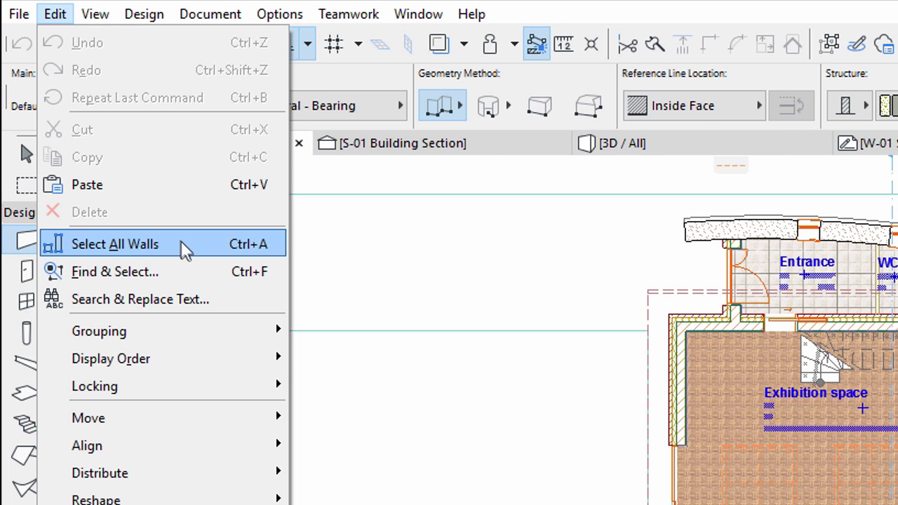
pyautogui.click(181, 244)
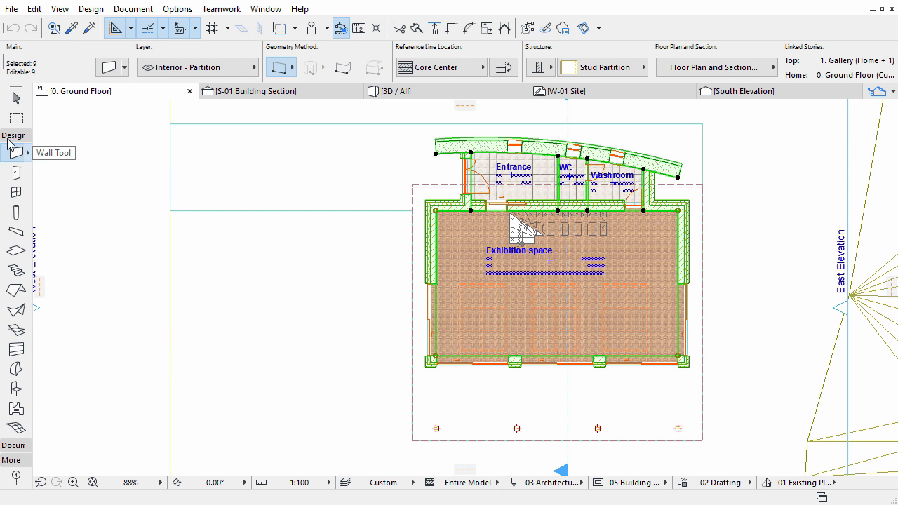
pyautogui.click(8, 137)
pyautogui.click(11, 152)
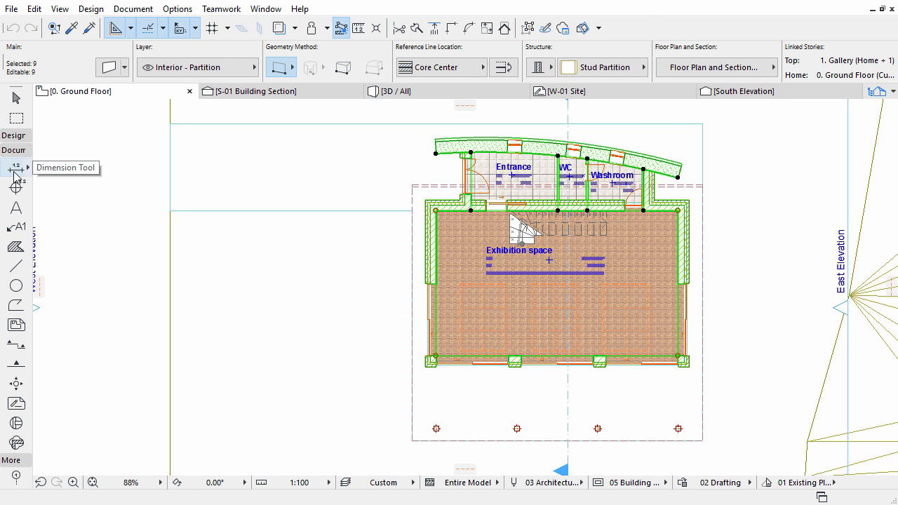
# In the Dimension tool defaults, choose Sized Height witness lines and edit the text size value
pyautogui.doubleClick(15, 170)
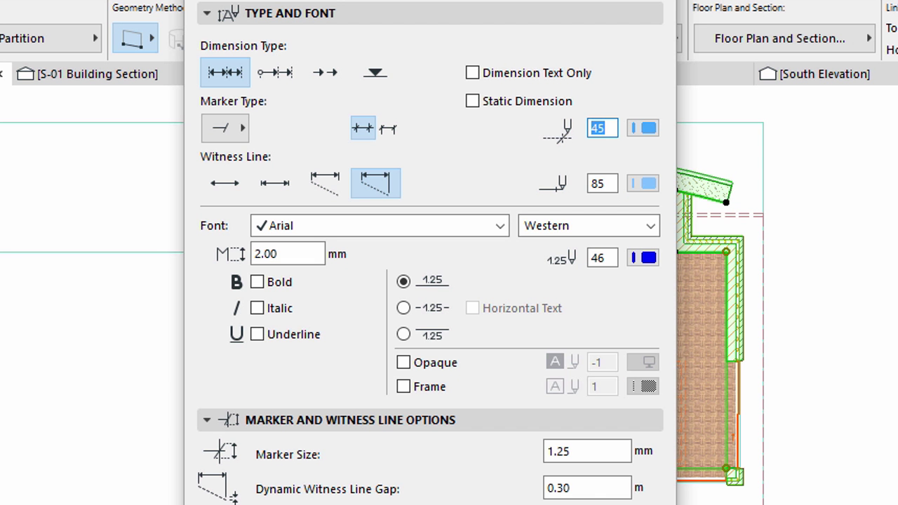
pyautogui.click(206, 420)
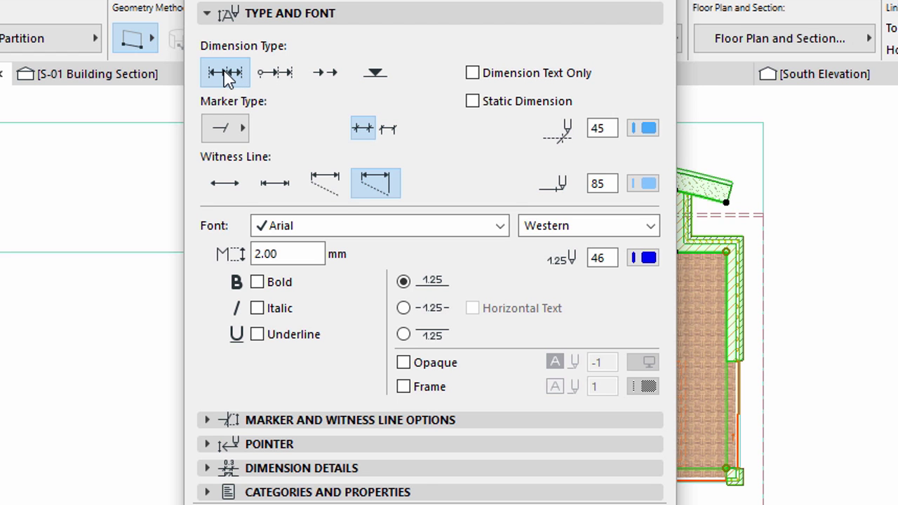
pyautogui.click(271, 188)
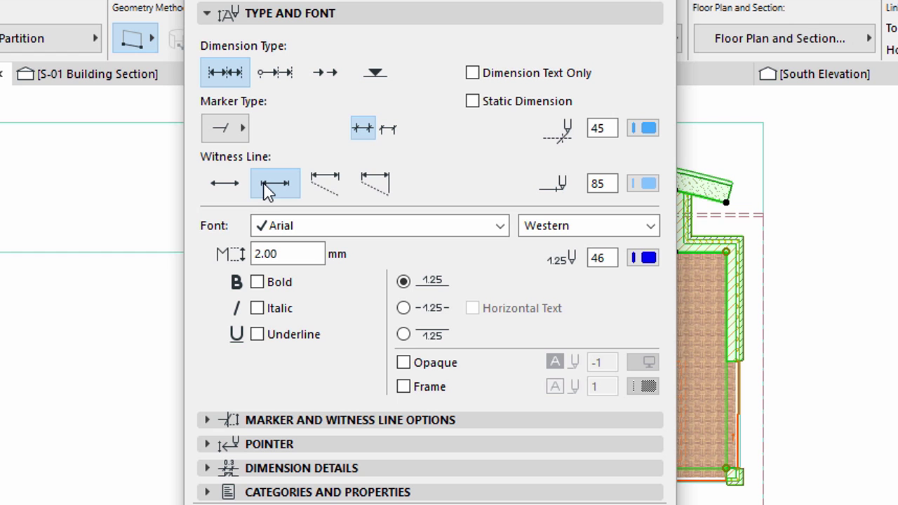
pyautogui.moveTo(290, 254); pyautogui.dragTo(239, 253)
pyautogui.click(285, 253)
# Set the default dimension marker size to 1.00 mm
pyautogui.click(206, 17)
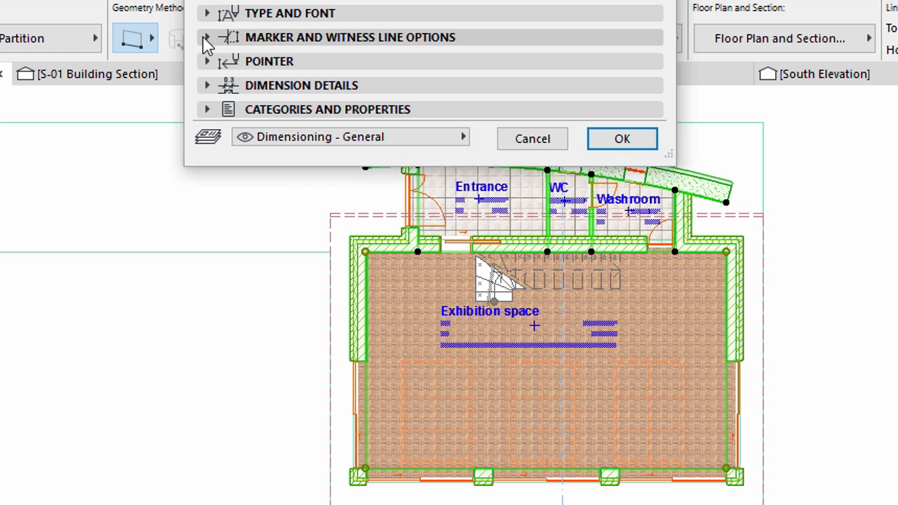
pyautogui.click(205, 37)
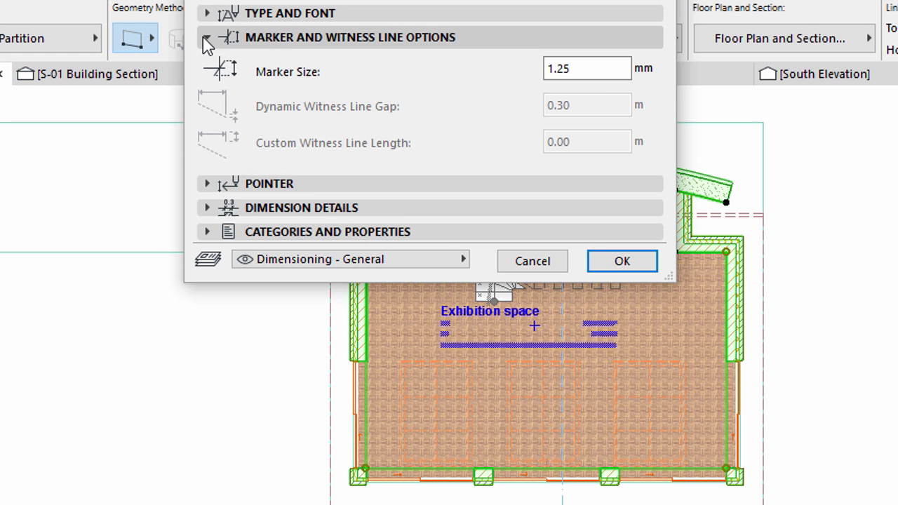
pyautogui.moveTo(580, 69); pyautogui.dragTo(560, 62)
pyautogui.write('00')
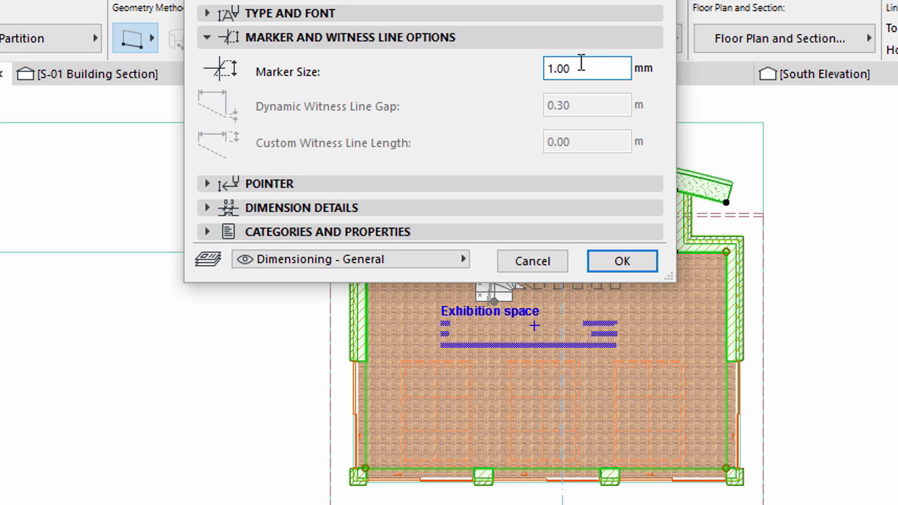
pyautogui.click(209, 39)
# Dimension only wall and slab cores, use layer Dimensioning - Structure, and confirm
pyautogui.click(209, 86)
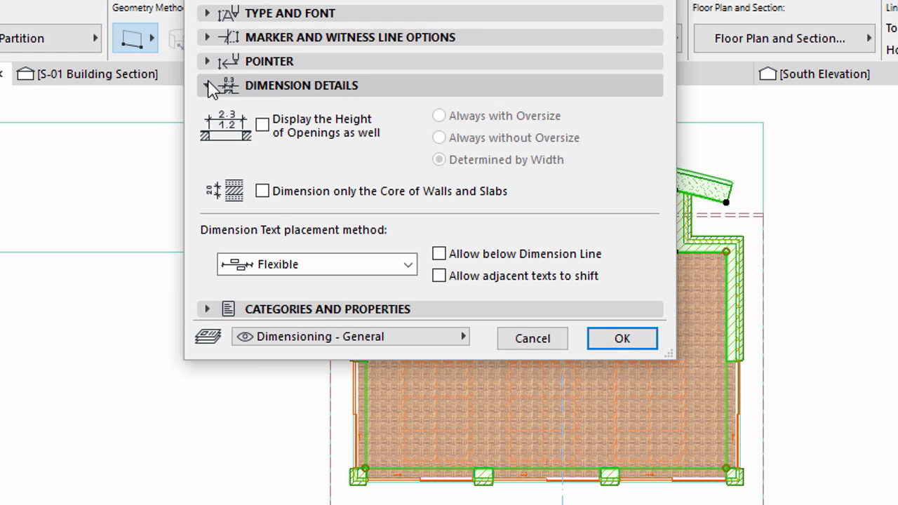
pyautogui.click(263, 191)
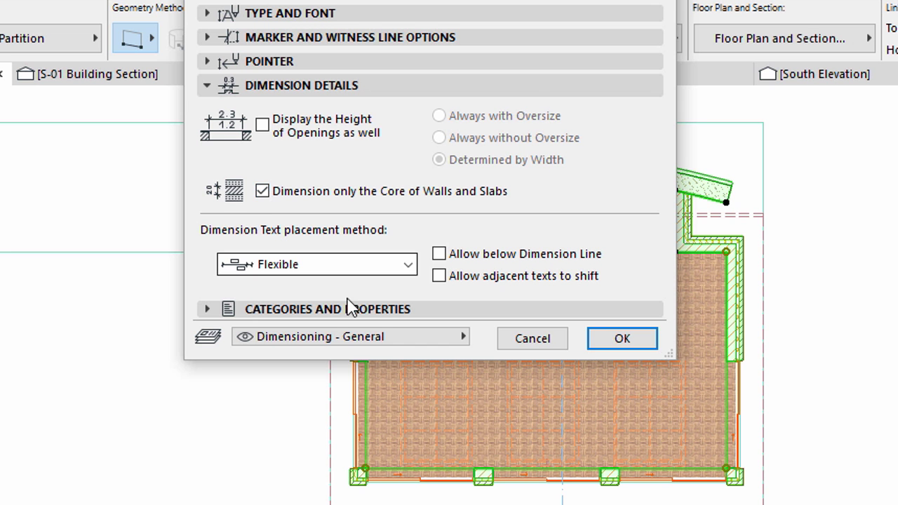
pyautogui.click(392, 341)
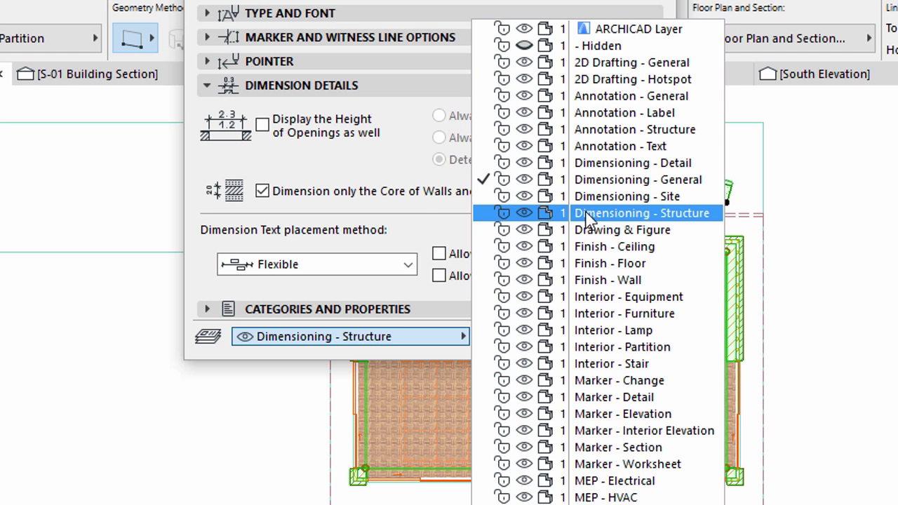
pyautogui.click(588, 215)
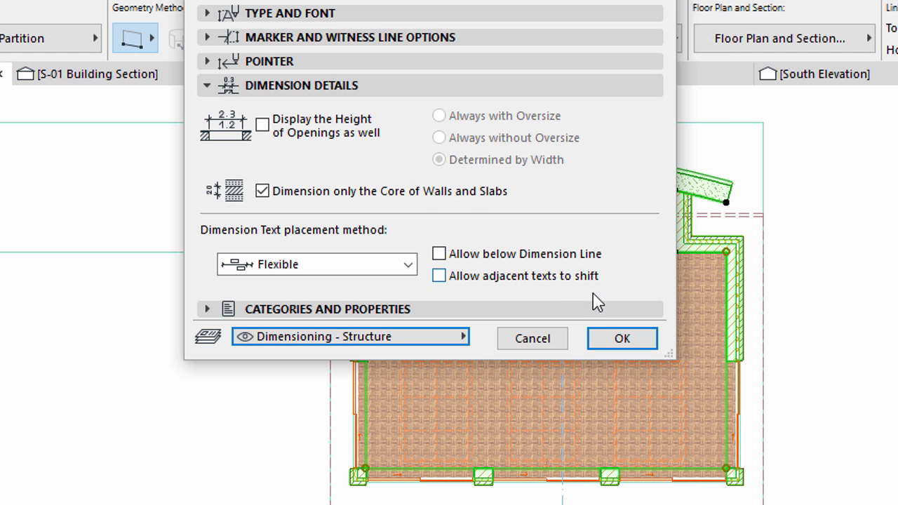
pyautogui.click(621, 340)
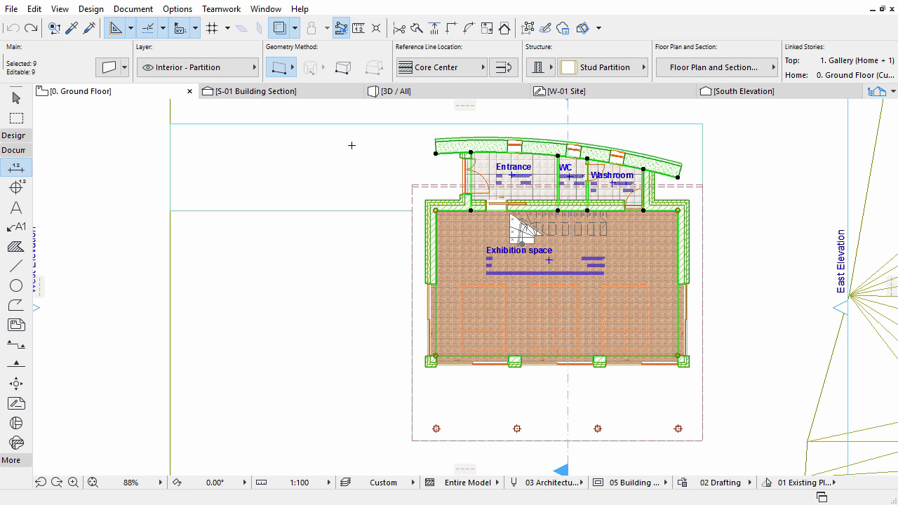
# Open Exterior Dimensioning from Document > Annotation > Automatic Dimensioning
pyautogui.click(138, 8)
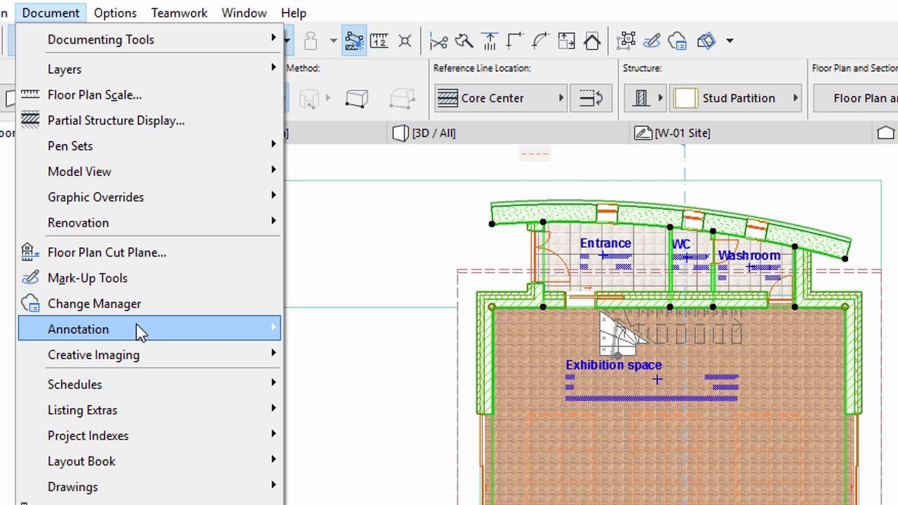
pyautogui.moveTo(194, 226)
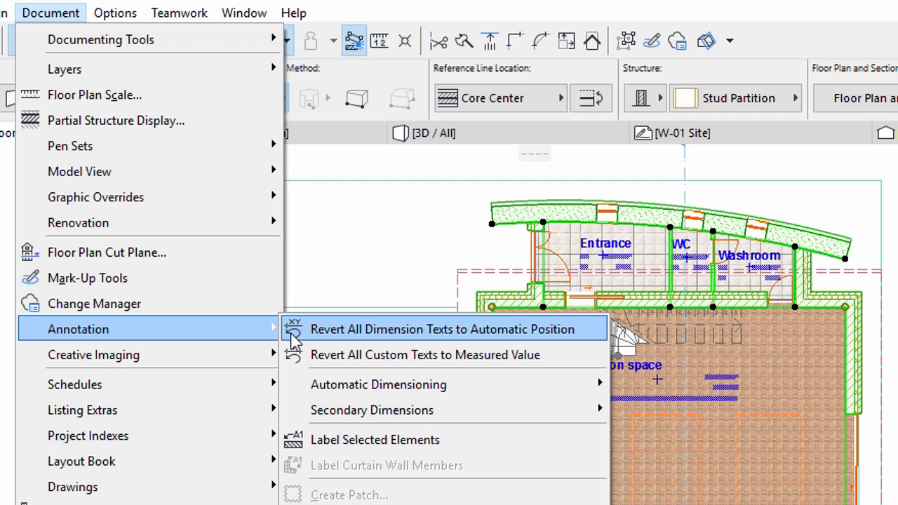
pyautogui.moveTo(331, 386)
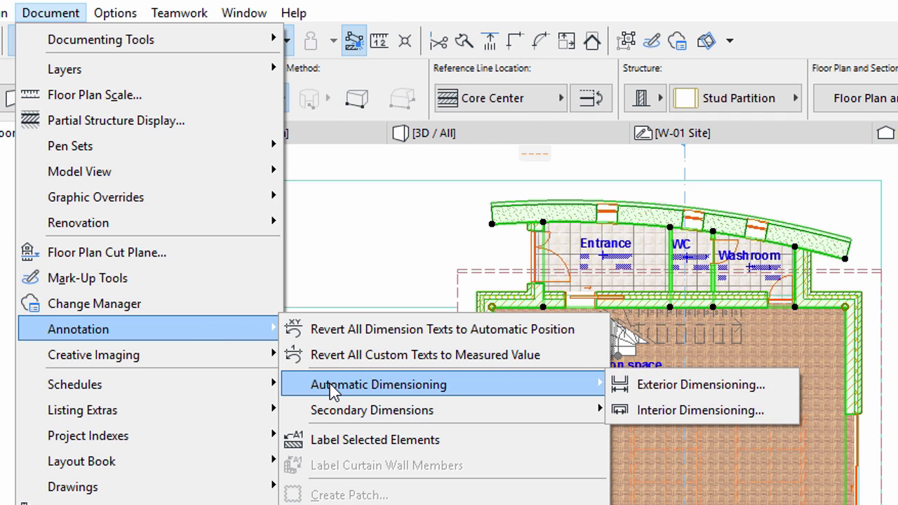
pyautogui.click(639, 390)
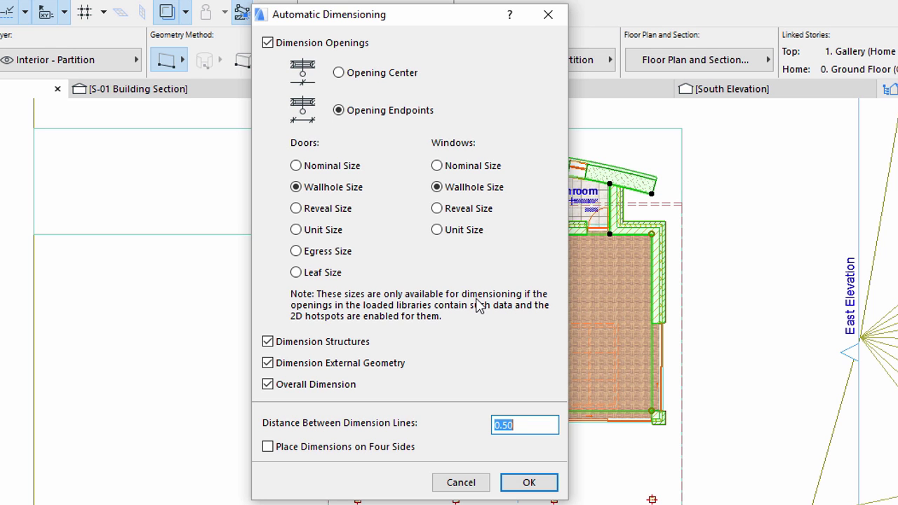
# Tick Place Dimensions on Four Sides and apply the exterior dimensioning to the walls
pyautogui.click(268, 448)
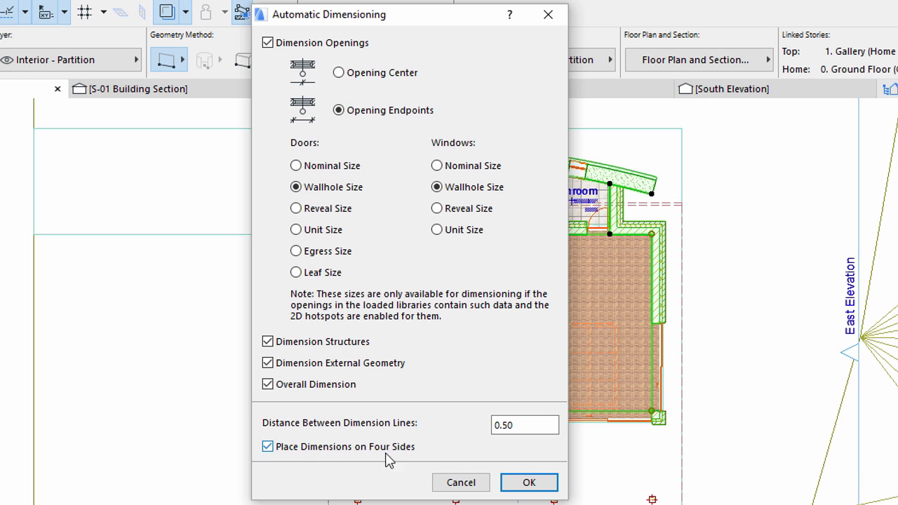
pyautogui.click(527, 483)
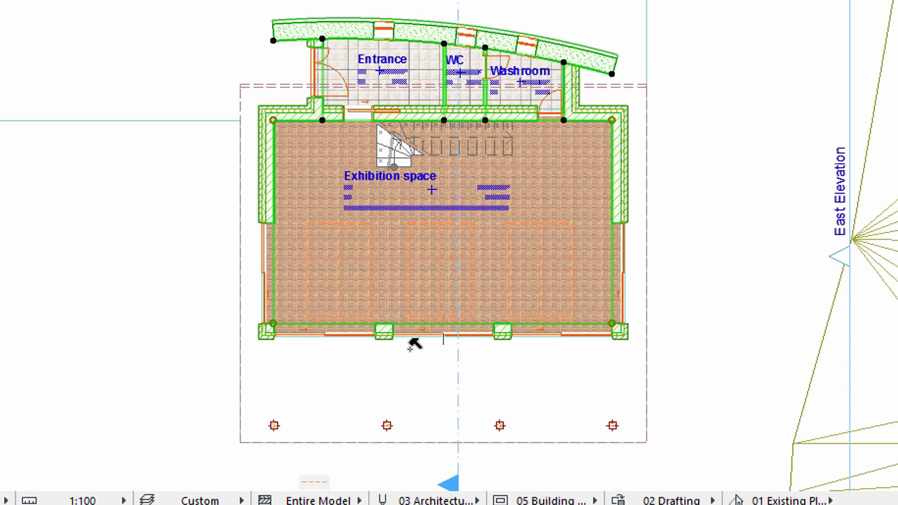
# Zoom out to the whole Ground Floor plan and deselect the walls, clearing the leftover highlight
pyautogui.scroll(-3, 414, 344)
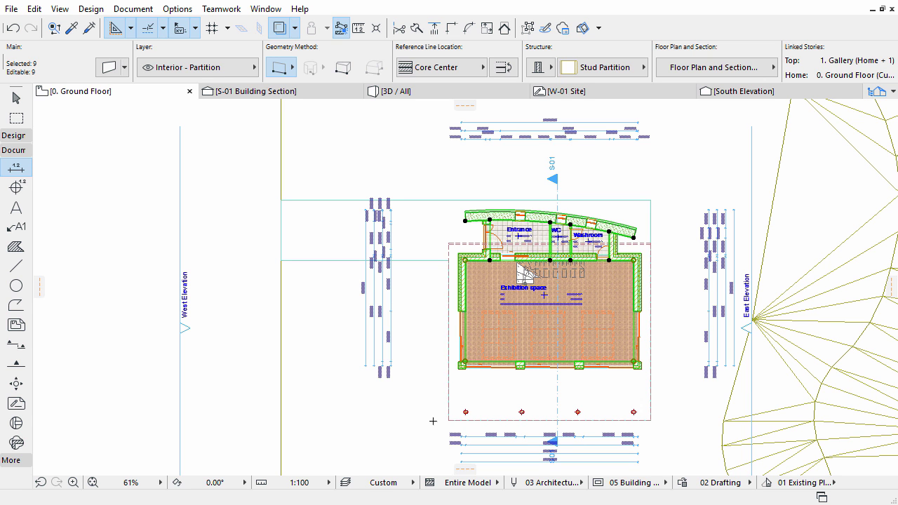
pyautogui.press('Escape')
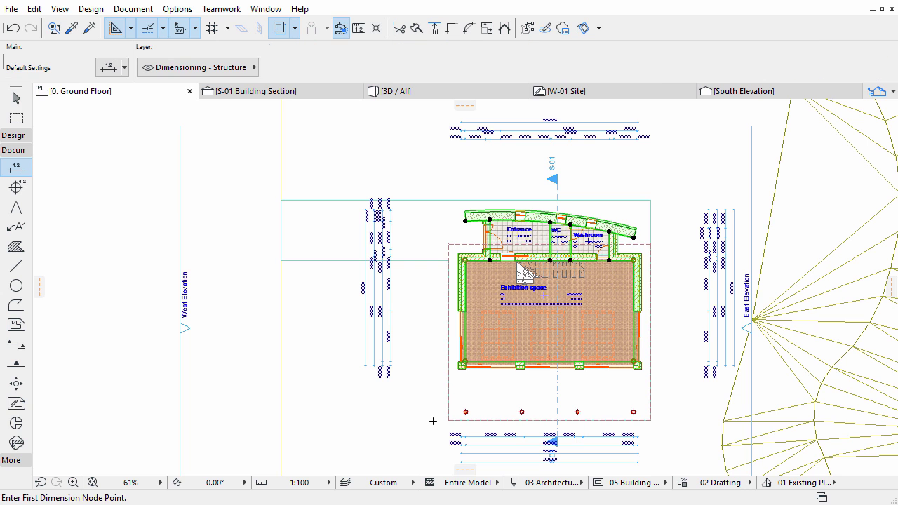
pyautogui.hotkey('ctrl', 'z')
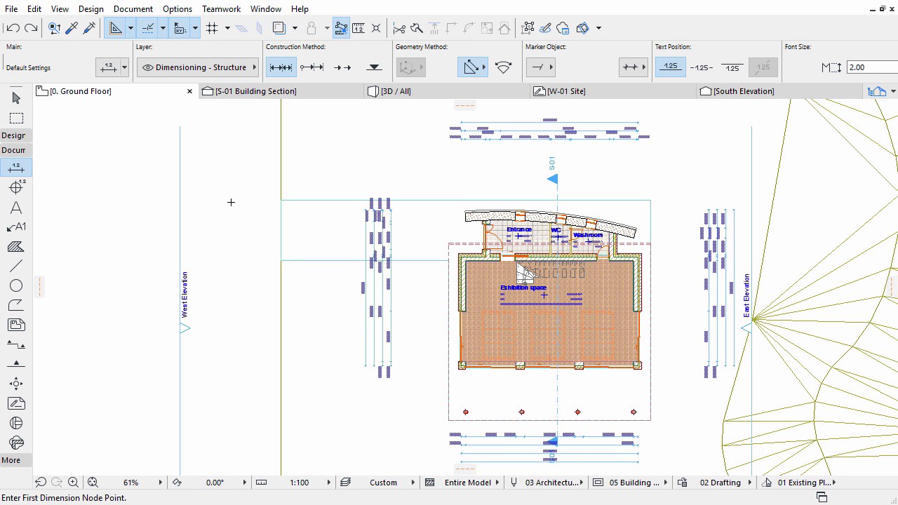
# Switch to the 1. Gallery story and turn on Trace to show the Ground Floor beneath
pyautogui.rightClick(162, 94)
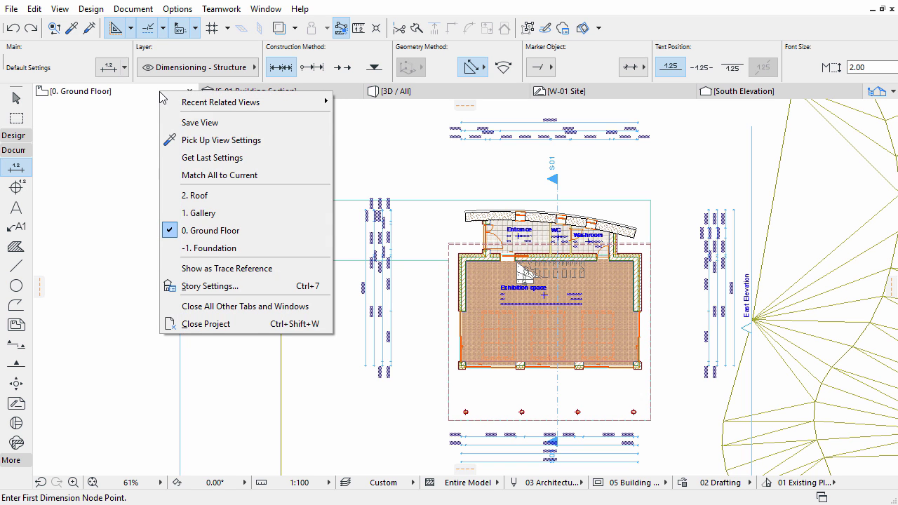
pyautogui.click(188, 214)
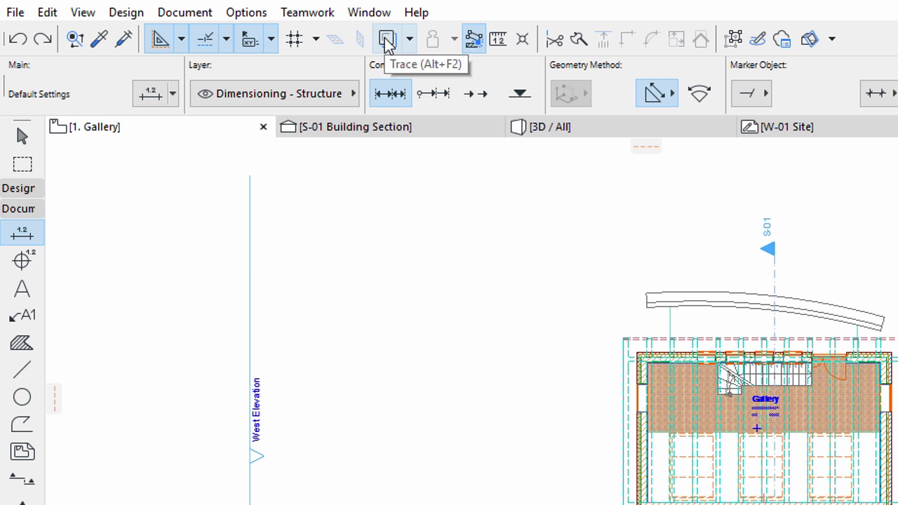
pyautogui.click(386, 40)
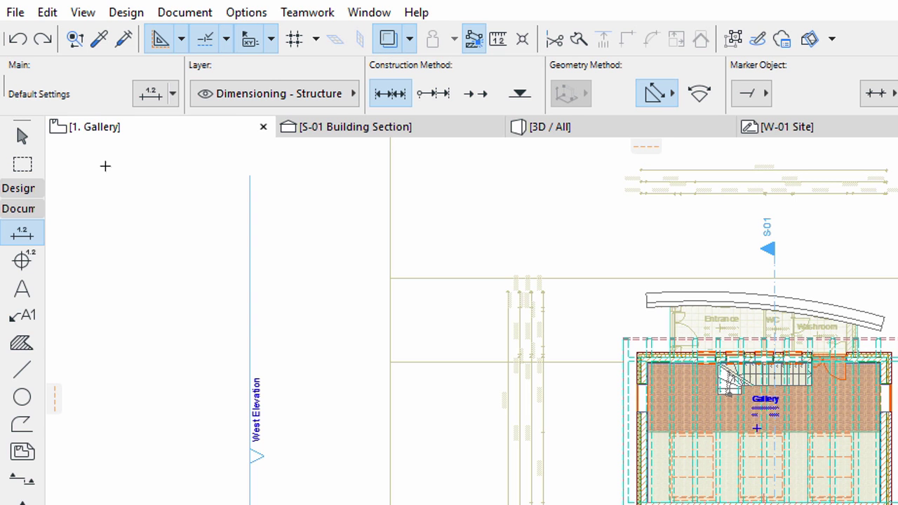
# Select all five Gallery walls via Edit > Select All Walls, then activate the Dimension tool
pyautogui.click(28, 191)
pyautogui.click(24, 212)
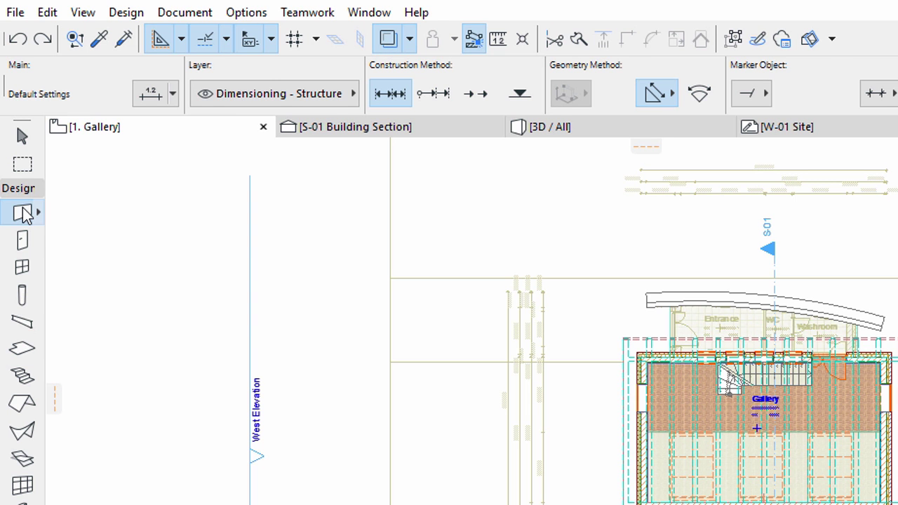
pyautogui.click(45, 11)
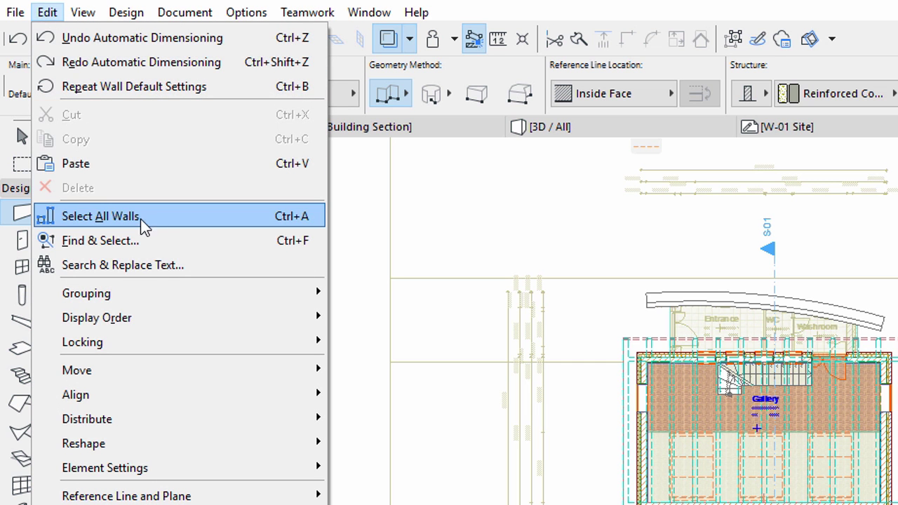
pyautogui.click(177, 216)
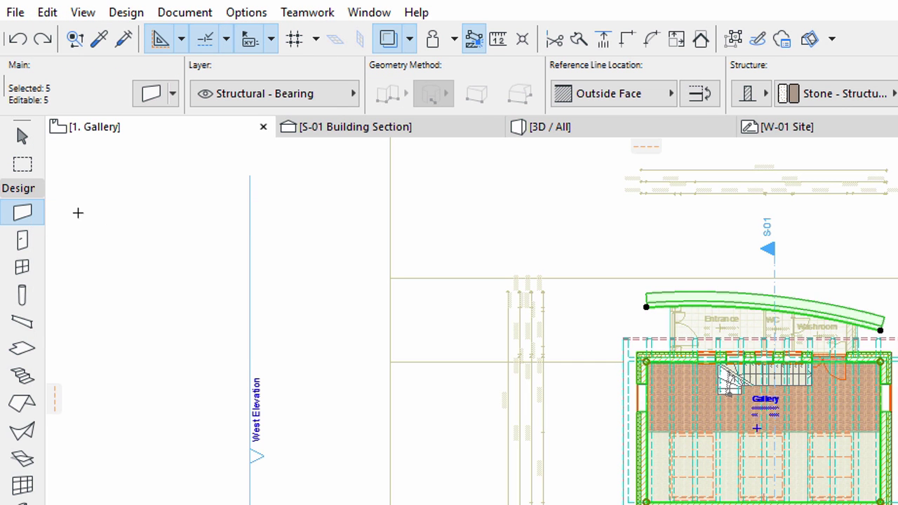
pyautogui.click(24, 191)
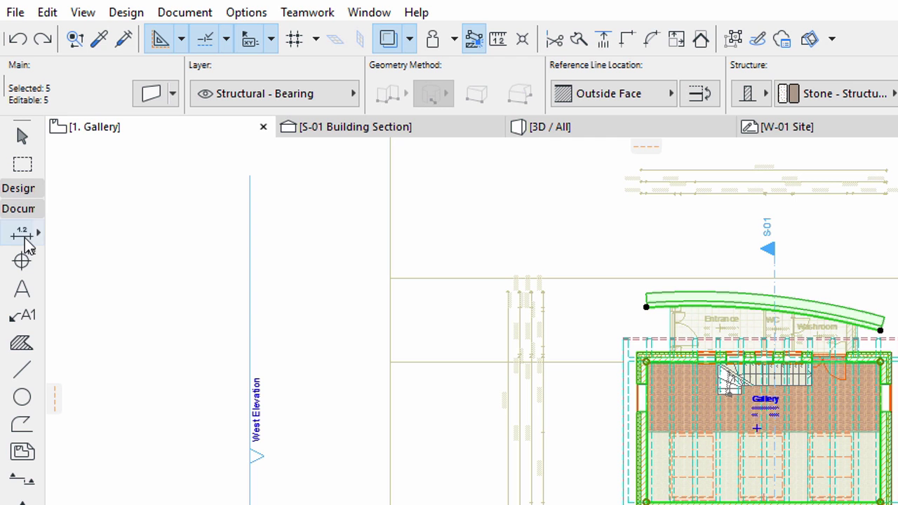
pyautogui.click(23, 237)
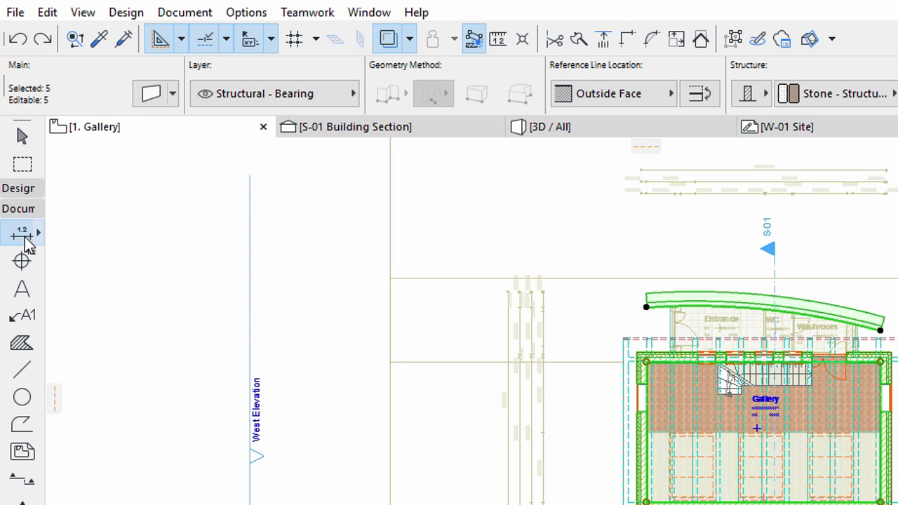
# Apply Exterior Dimensioning on four sides of the 1. Gallery walls, chains spaced 0.50 apart
pyautogui.click(184, 13)
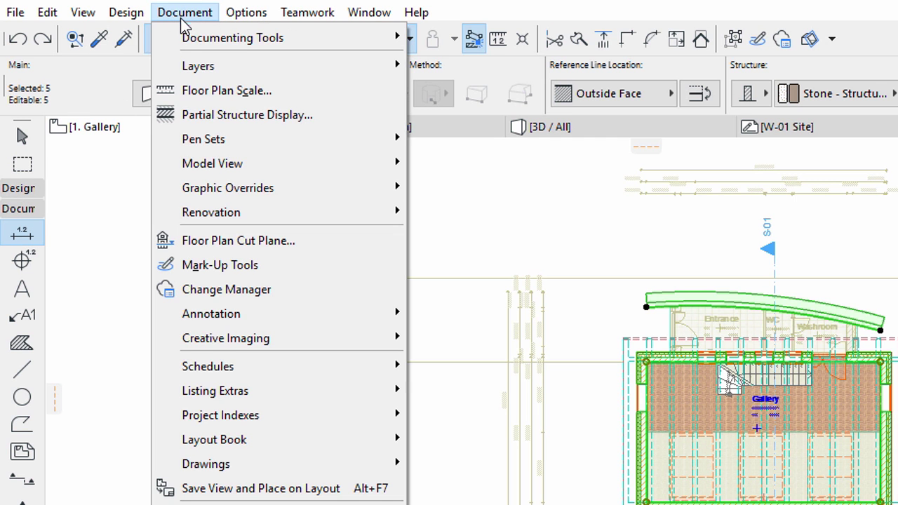
pyautogui.moveTo(251, 318)
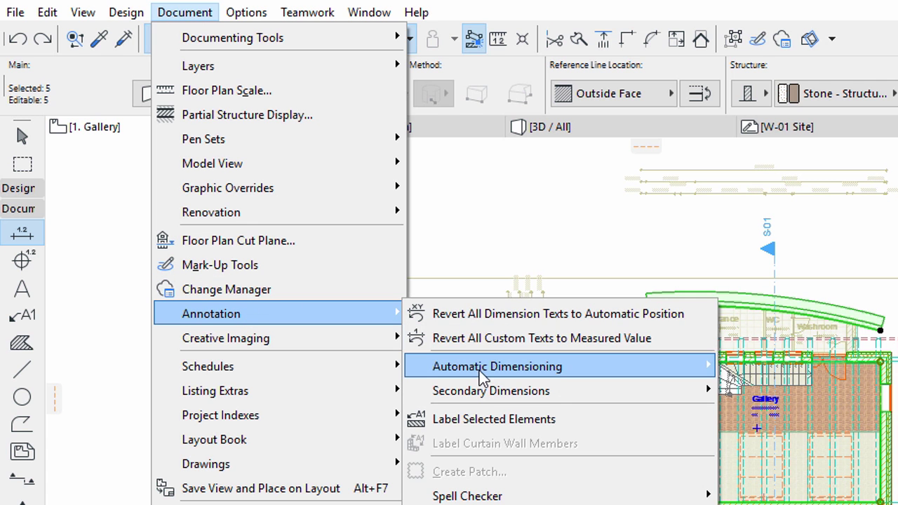
pyautogui.moveTo(479, 371)
pyautogui.click(775, 377)
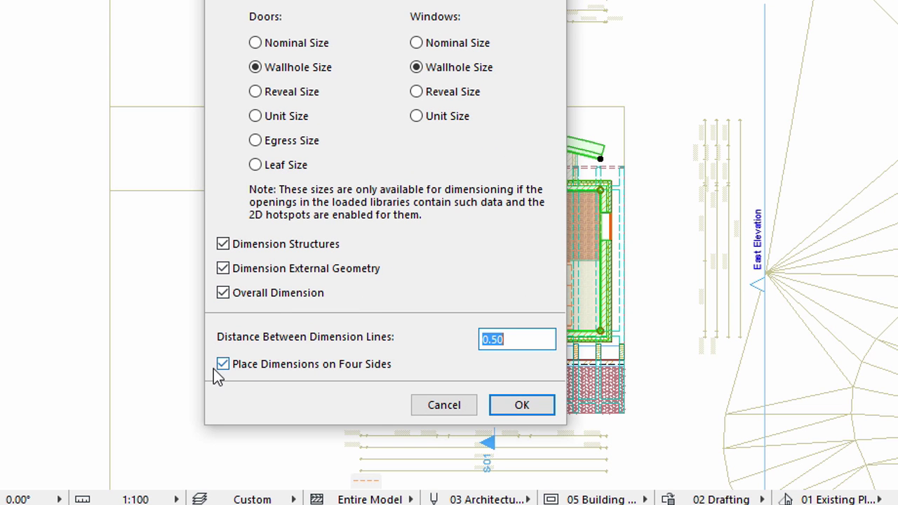
pyautogui.click(522, 408)
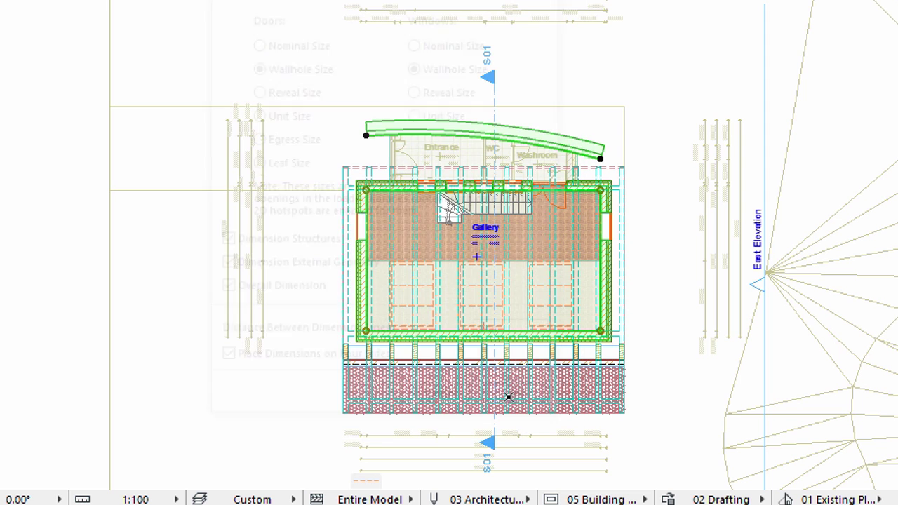
pyautogui.click(471, 342)
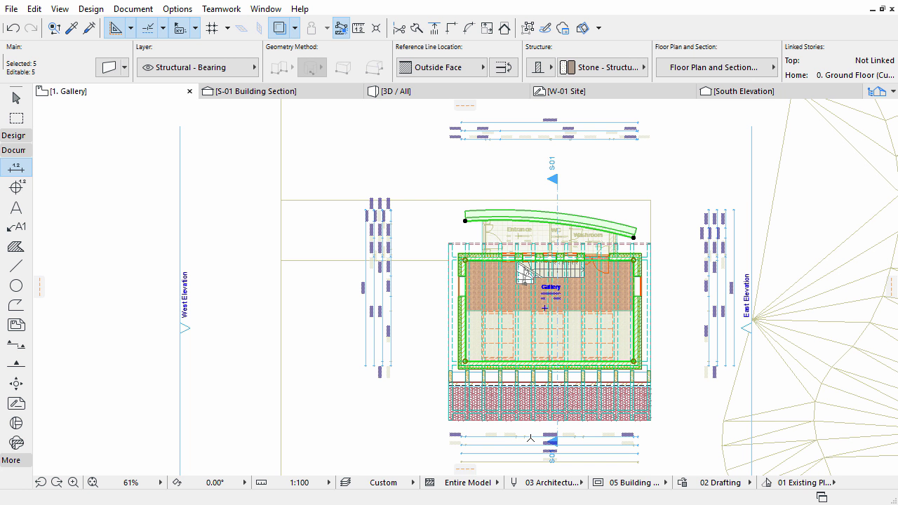
pyautogui.press('Escape')
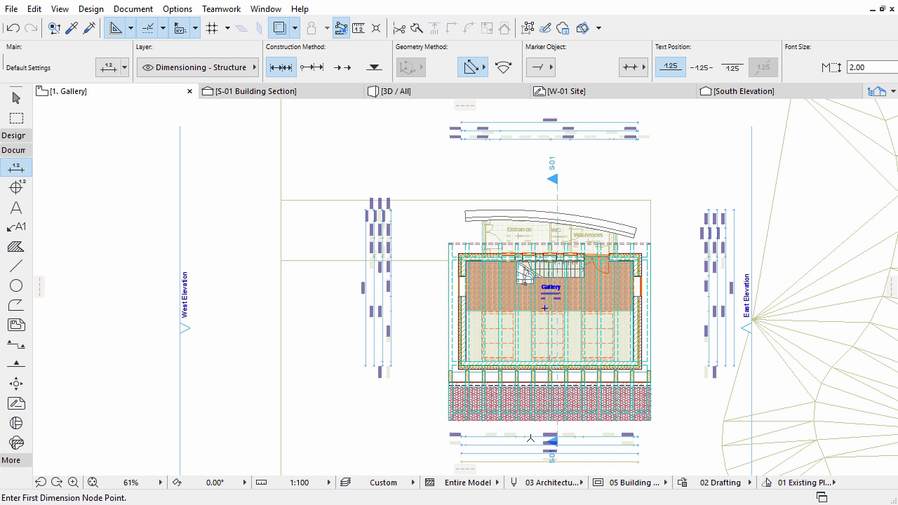